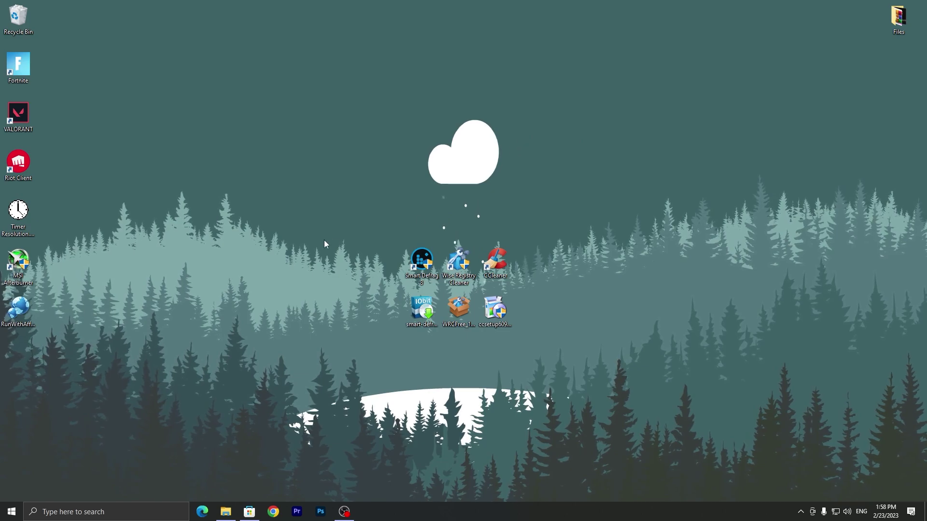
Select the six optimisation tool icons, then the three downloaded installers, then clear the selection
drag(362, 244, 569, 332)
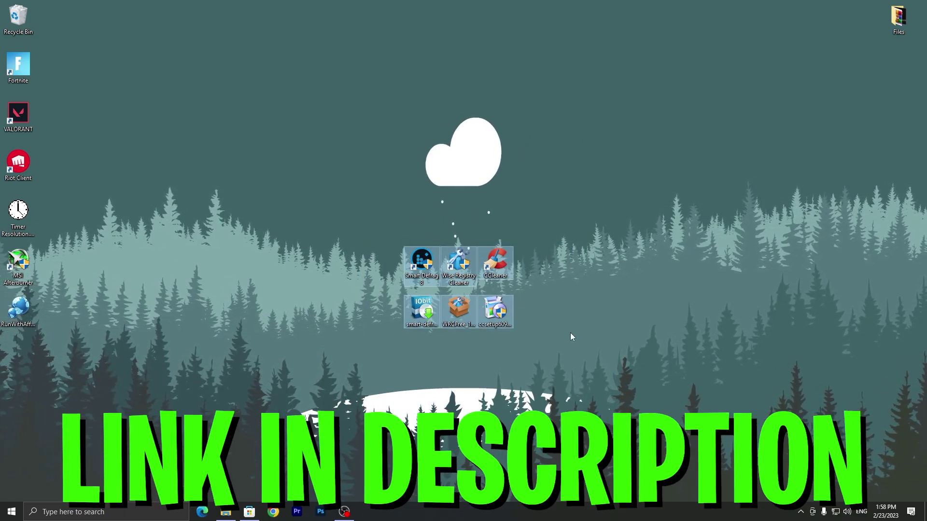
drag(381, 328, 634, 309)
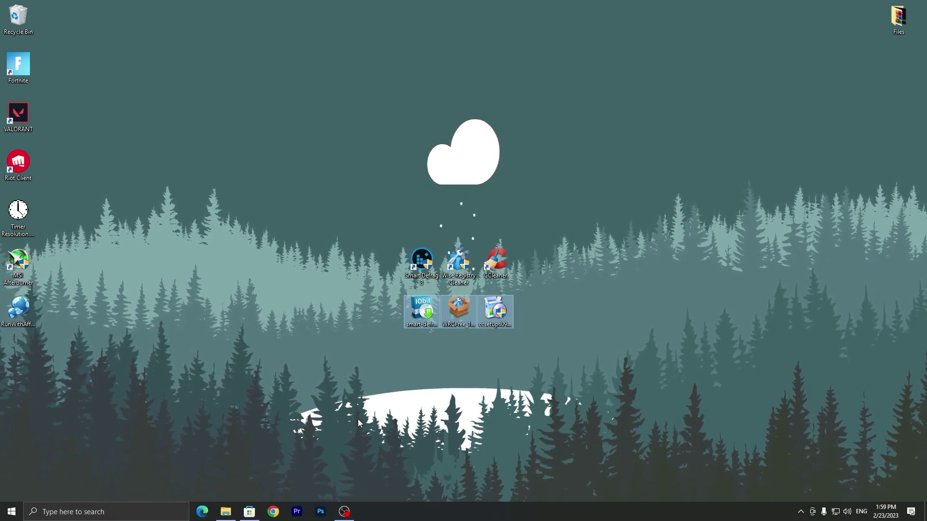
click(400, 262)
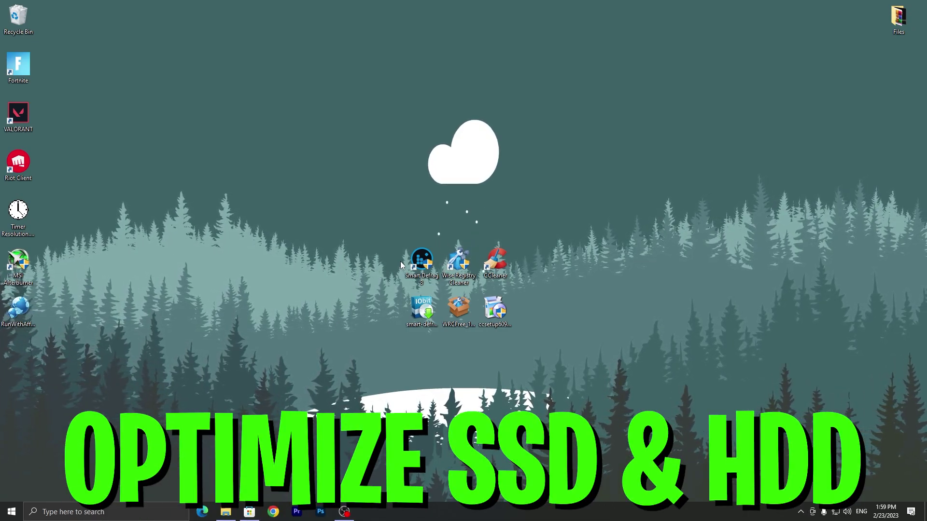
Launch Smart Defrag as admin, uncheck D: and E:, and run Trim & Intelligent Optimize on C:
double_click(421, 260)
click(392, 326)
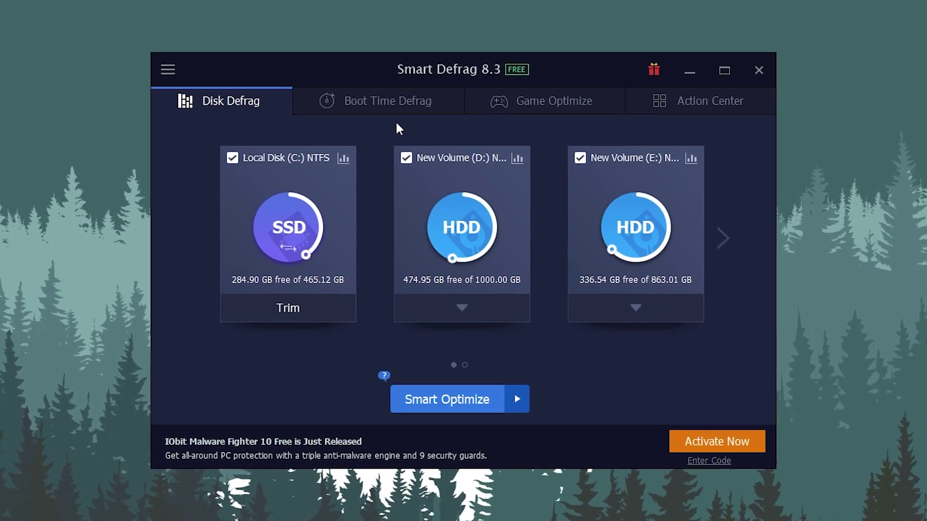
click(407, 160)
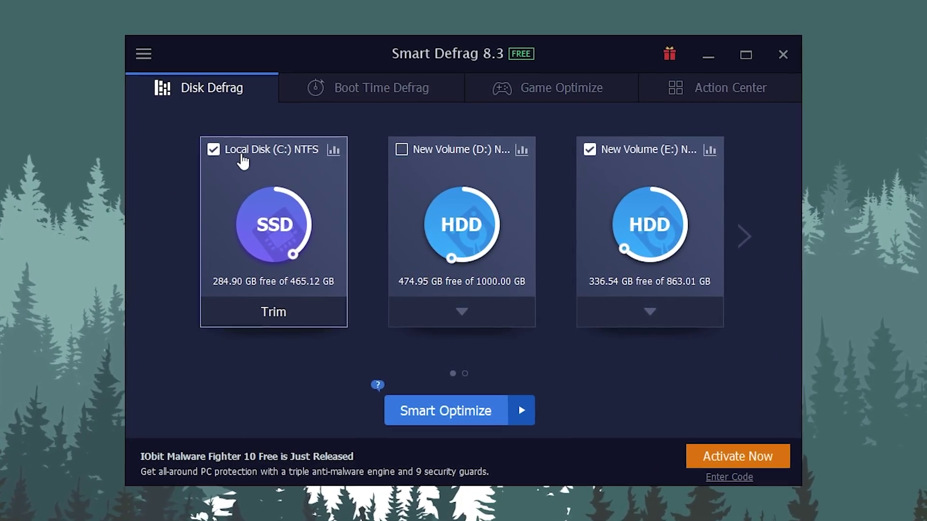
click(587, 152)
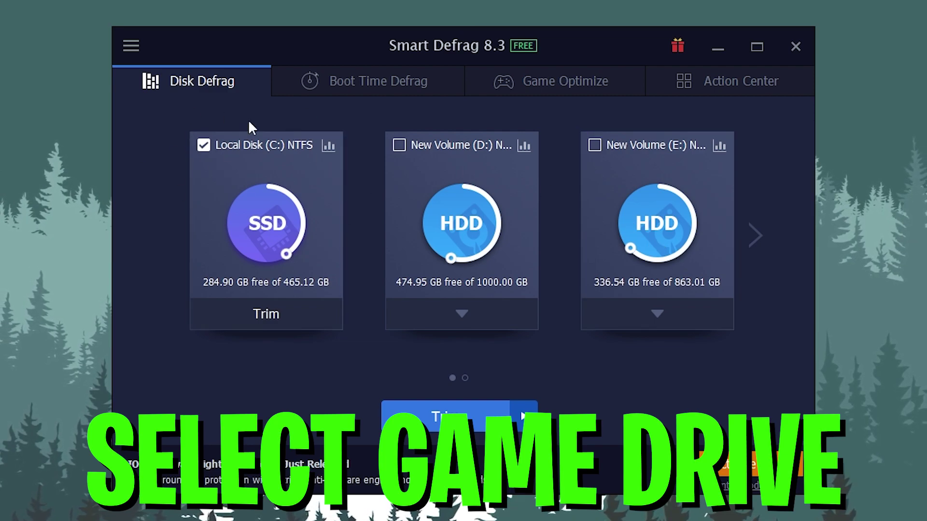
click(523, 416)
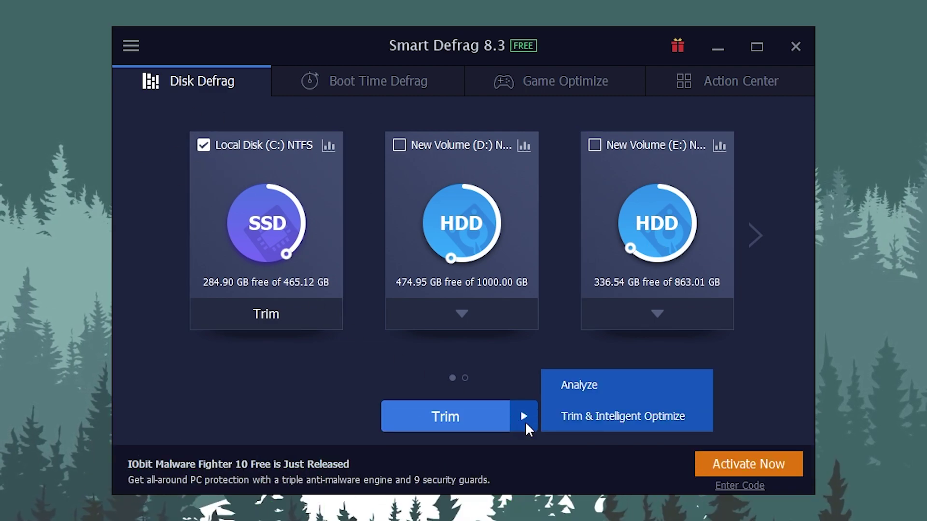
click(583, 418)
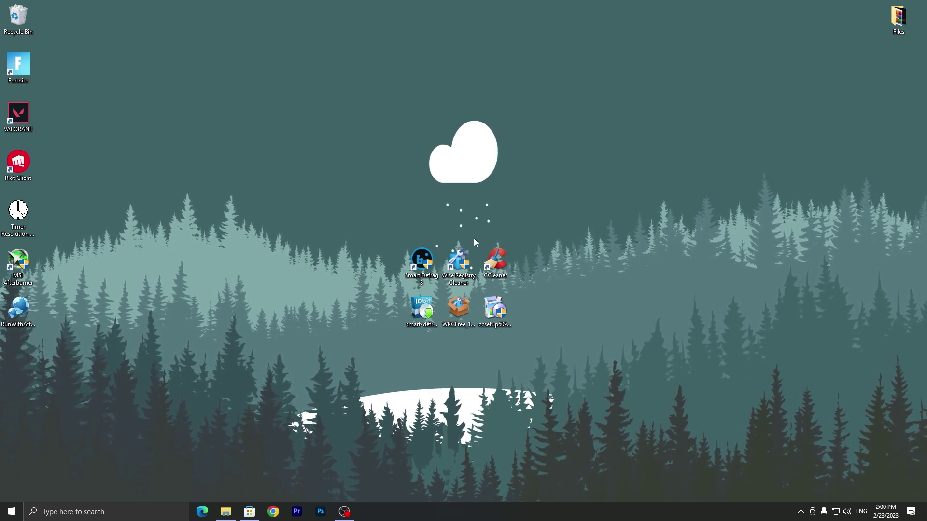
Launch Wise Registry Cleaner as admin and accept the prompt to create a full registry backup
double_click(472, 260)
click(389, 323)
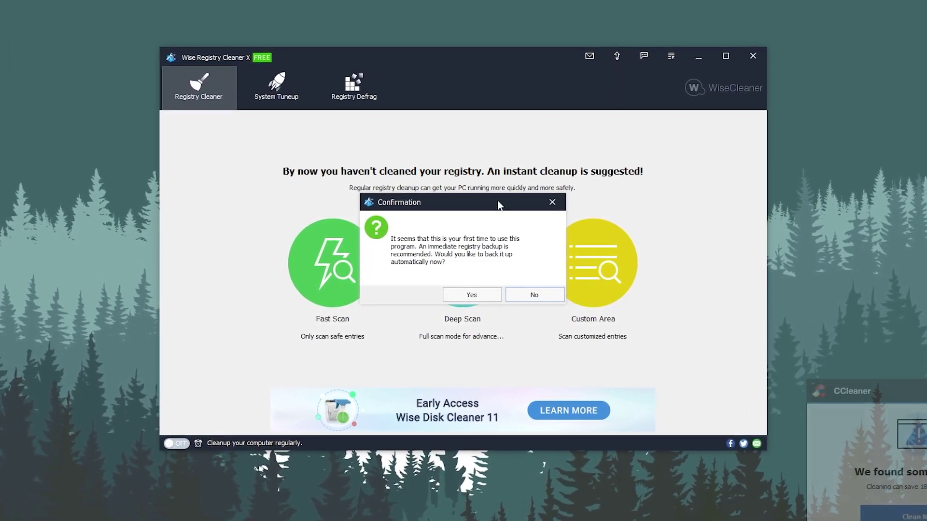
click(471, 295)
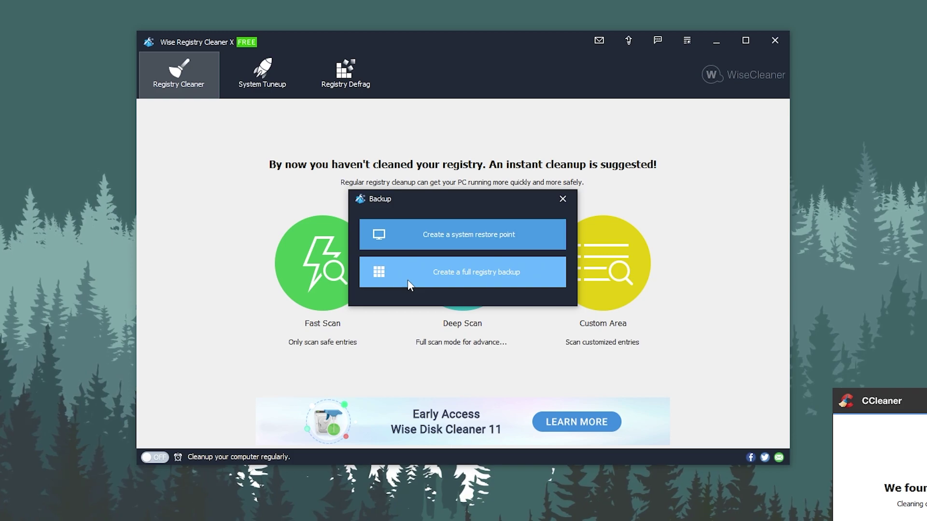
click(487, 273)
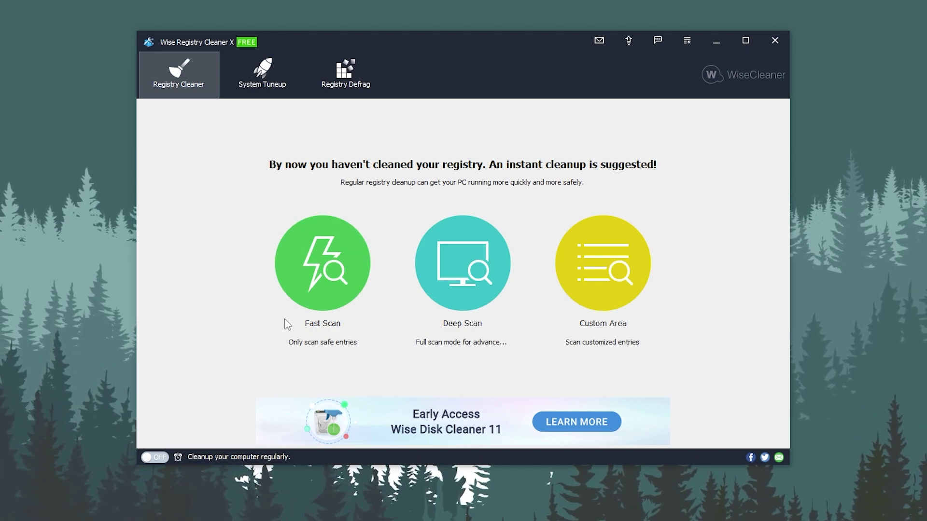
Fast-scan and clean the 1104 registry problems, view System Tuneup and Registry Defrag, then exit
click(357, 264)
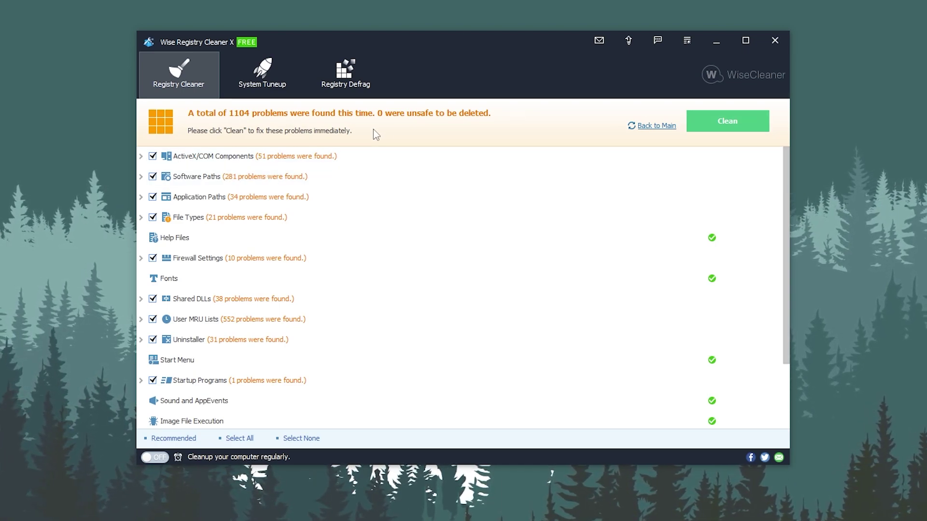
click(723, 128)
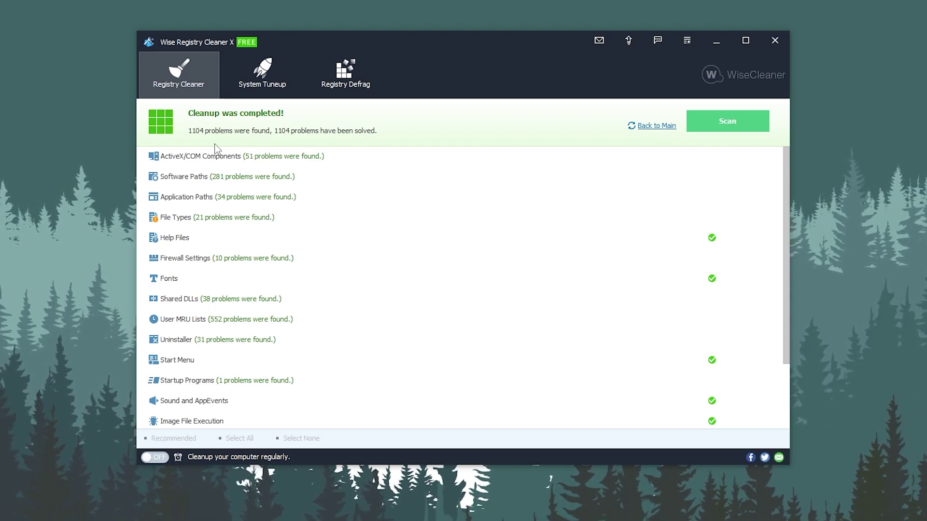
click(264, 72)
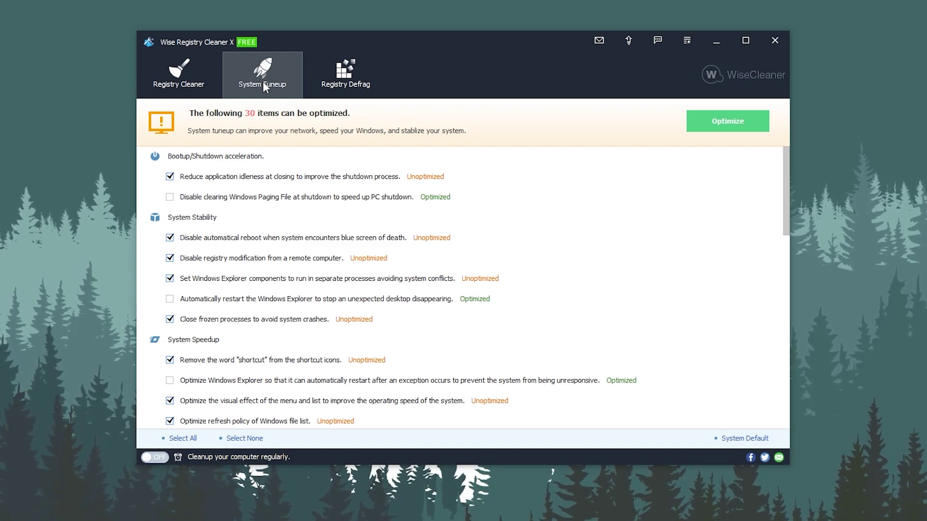
click(347, 69)
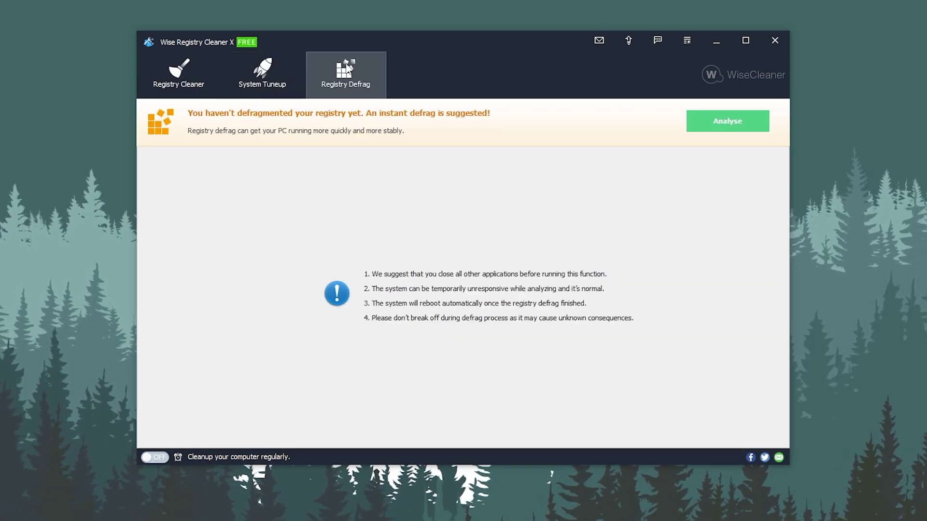
click(175, 77)
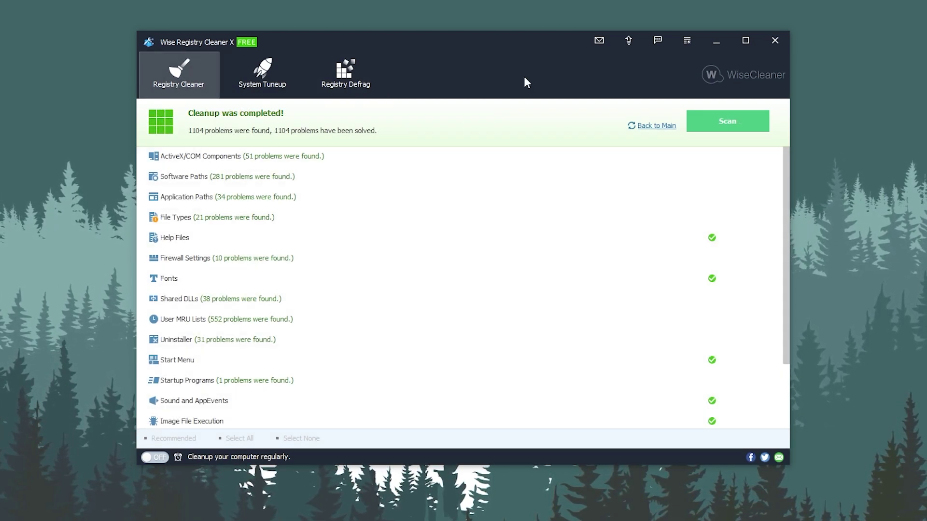
click(775, 40)
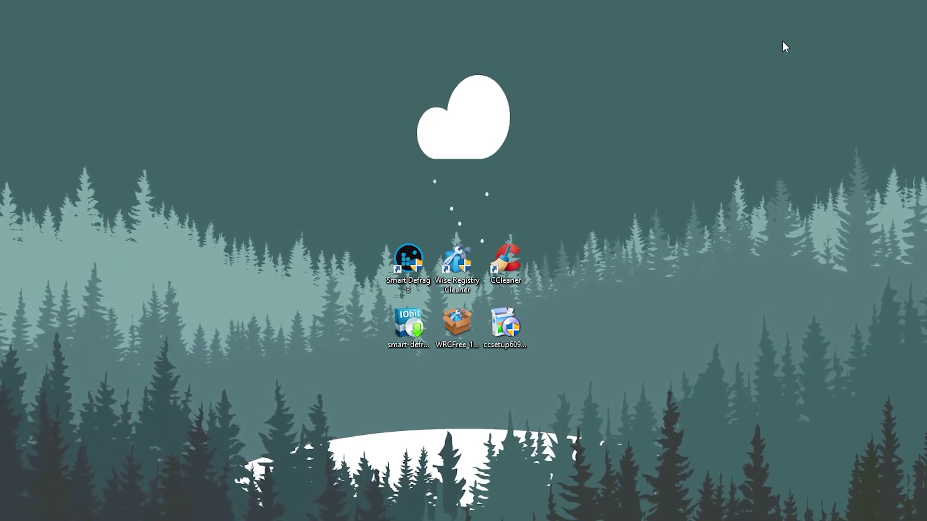
Launch CCleaner and run Health Check, closing browsers, then apply all its suggested fixes
double_click(502, 261)
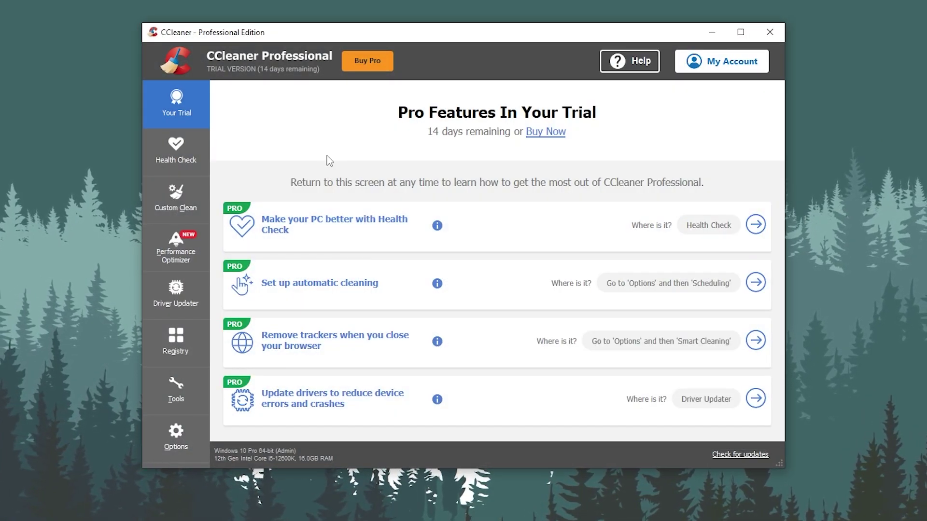
click(173, 152)
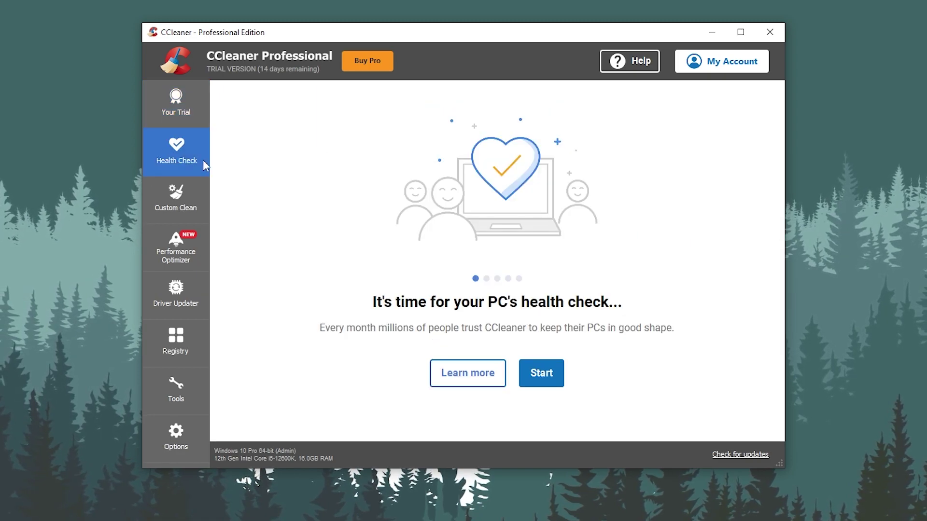
click(549, 374)
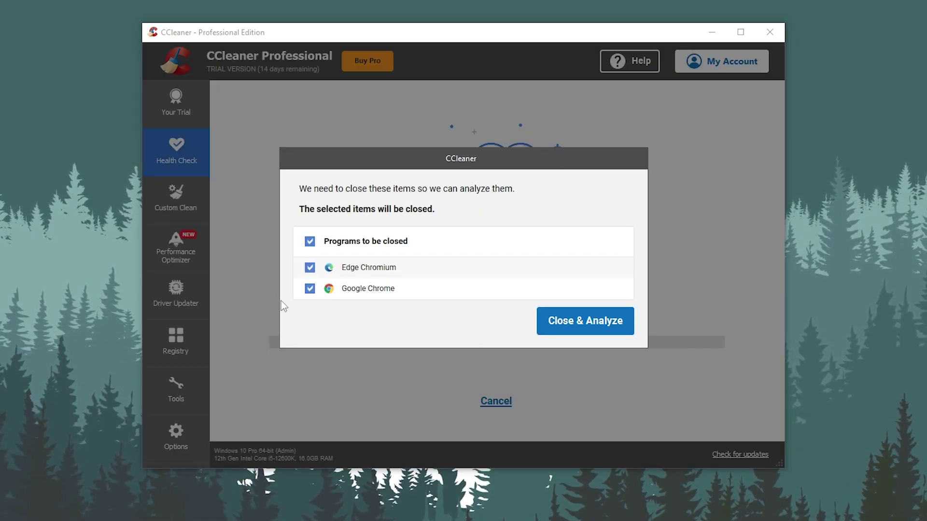
click(550, 329)
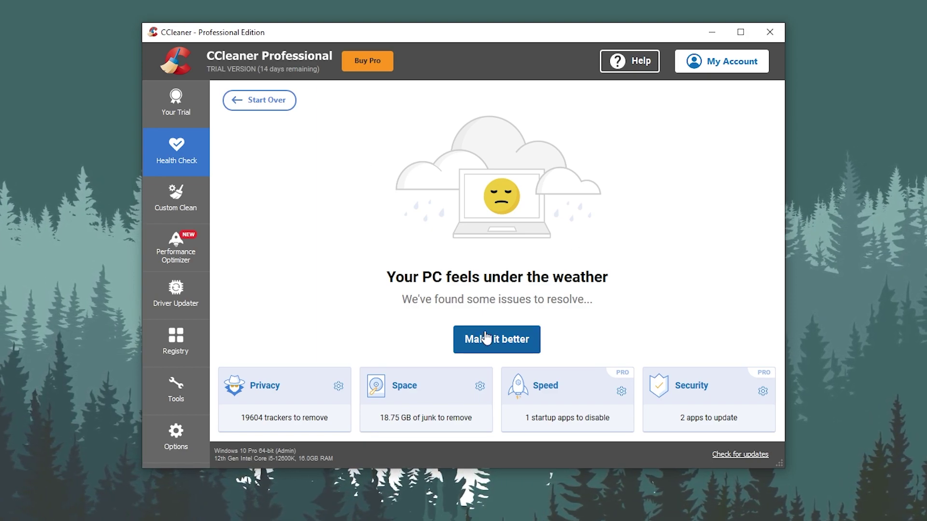
click(505, 352)
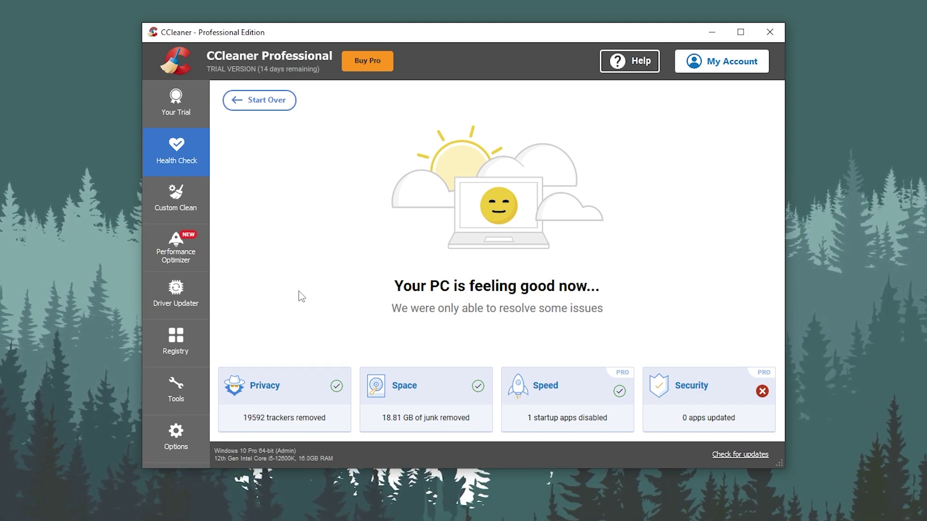
Analyze and clean the Custom Clean items, closing Skype, to remove 30.7 MB of files
click(177, 199)
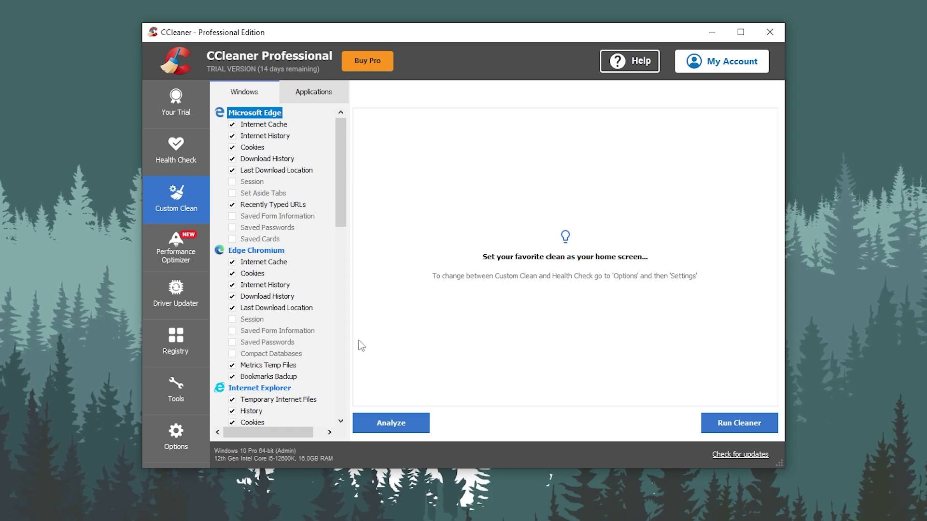
click(390, 430)
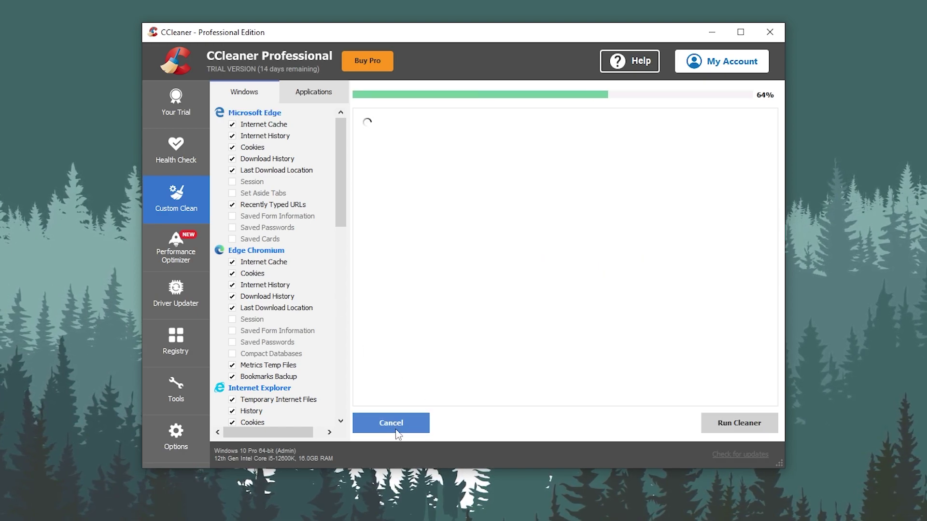
click(562, 232)
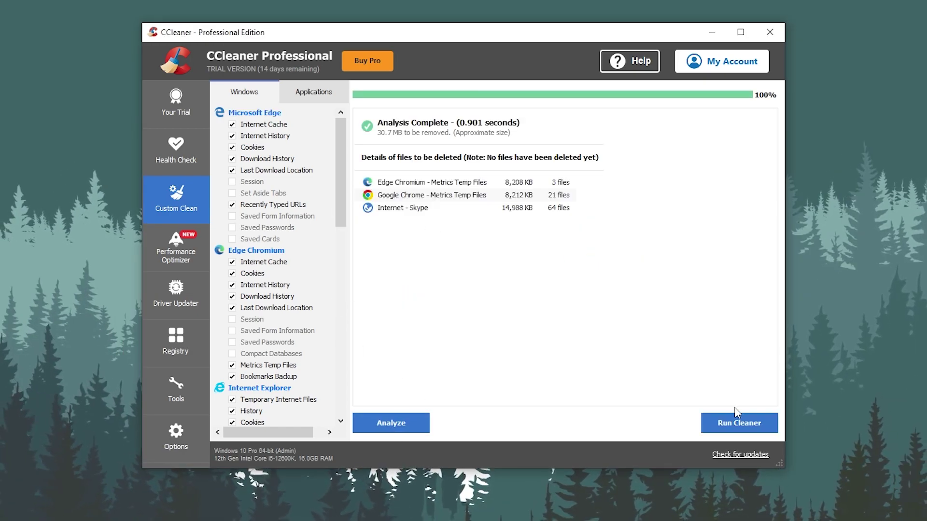
click(745, 426)
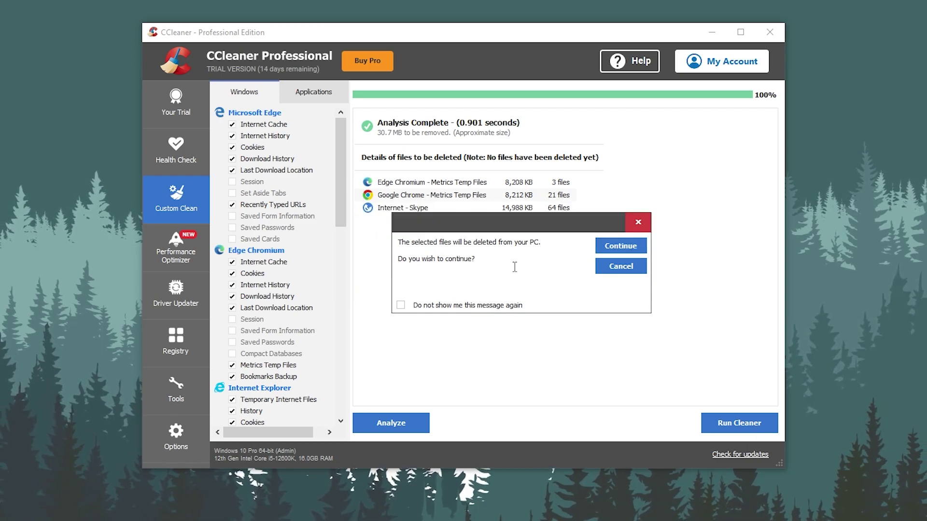
click(620, 246)
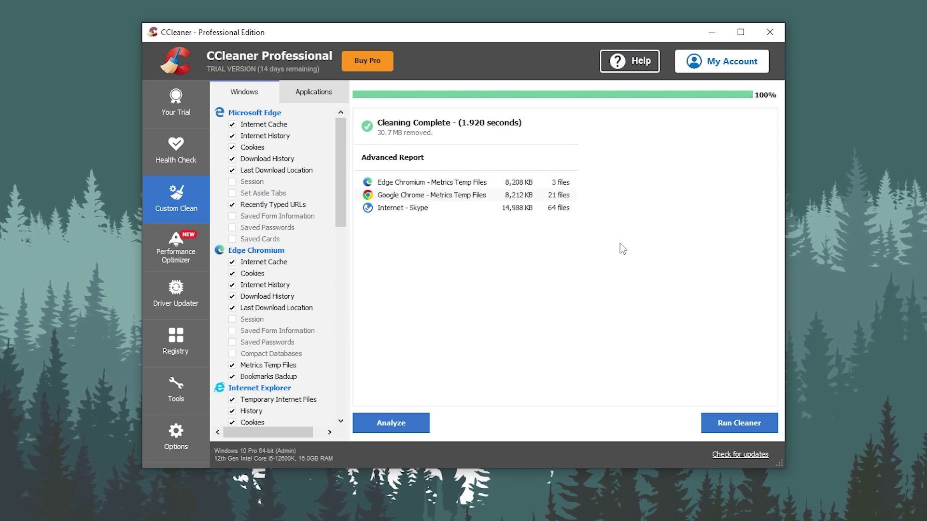
Scan the registry in CCleaner and fix all 59 selected issues, declining the backup
click(182, 333)
click(377, 422)
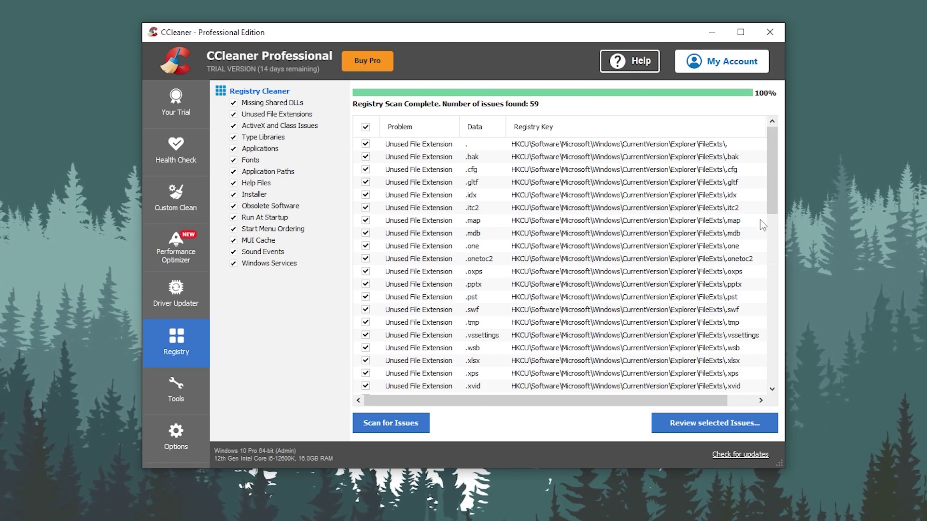
click(691, 425)
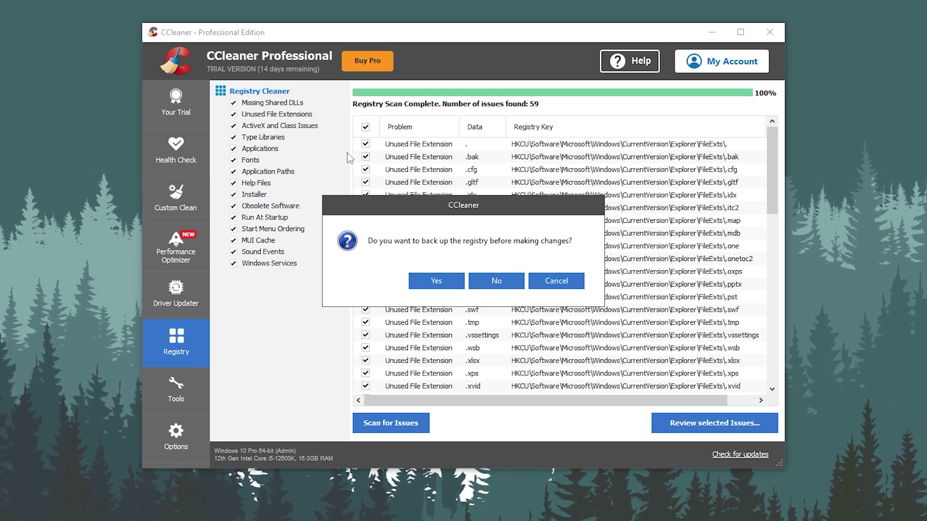
click(497, 280)
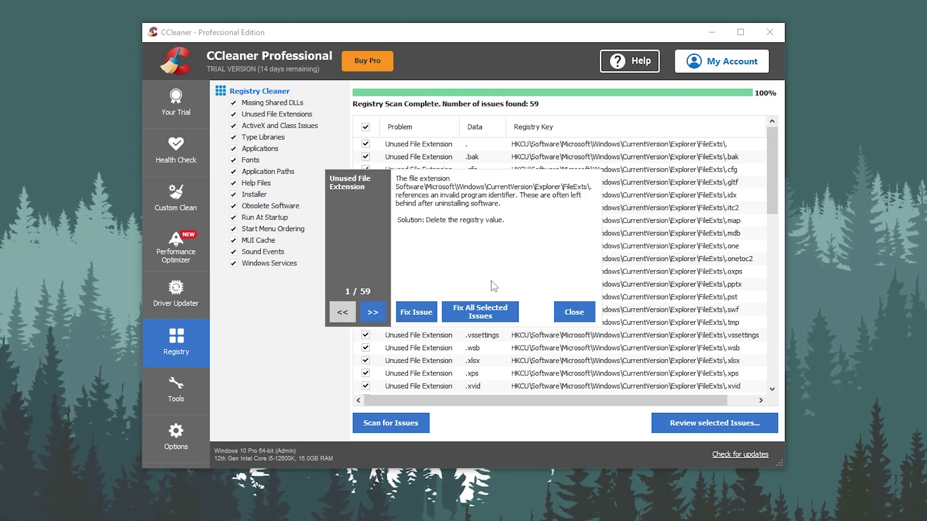
click(475, 313)
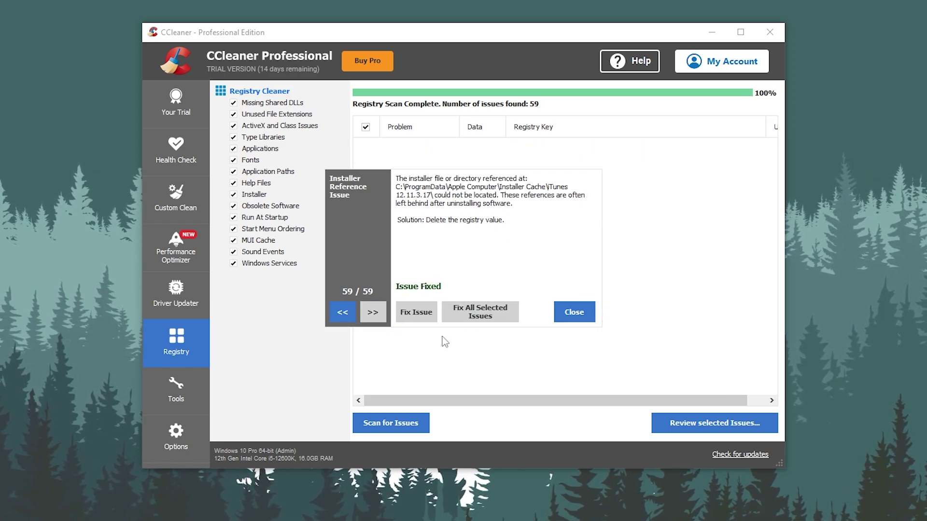